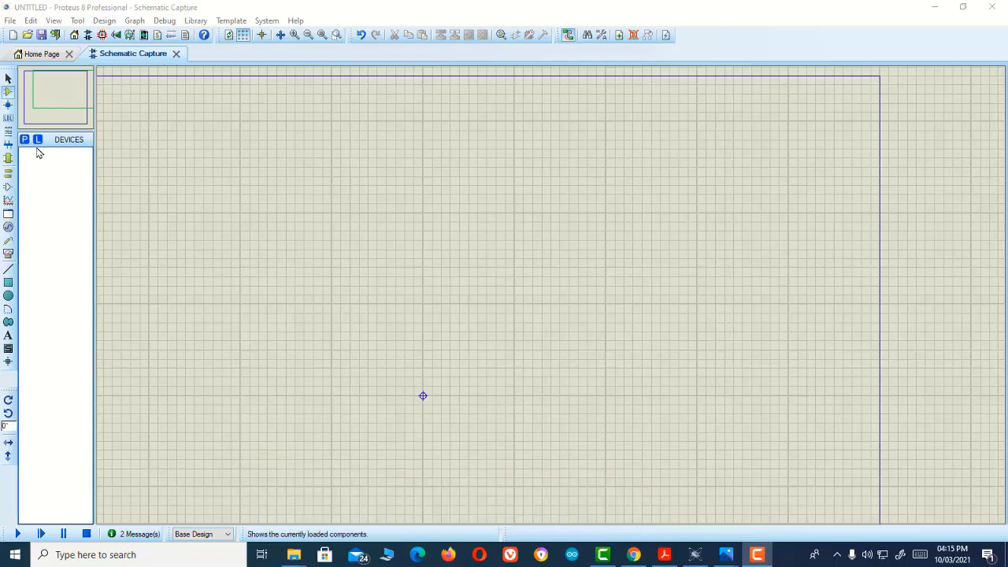
# Search 'vsin', add VSINE to the parts list and place it on the schematic as V1.
pyautogui.click(25, 140)
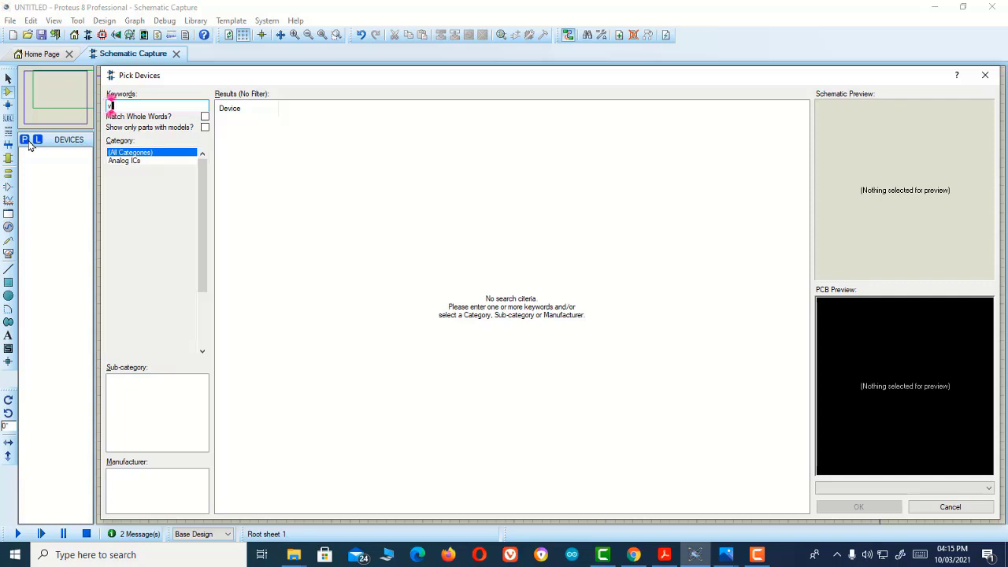
pyautogui.write('vsin')
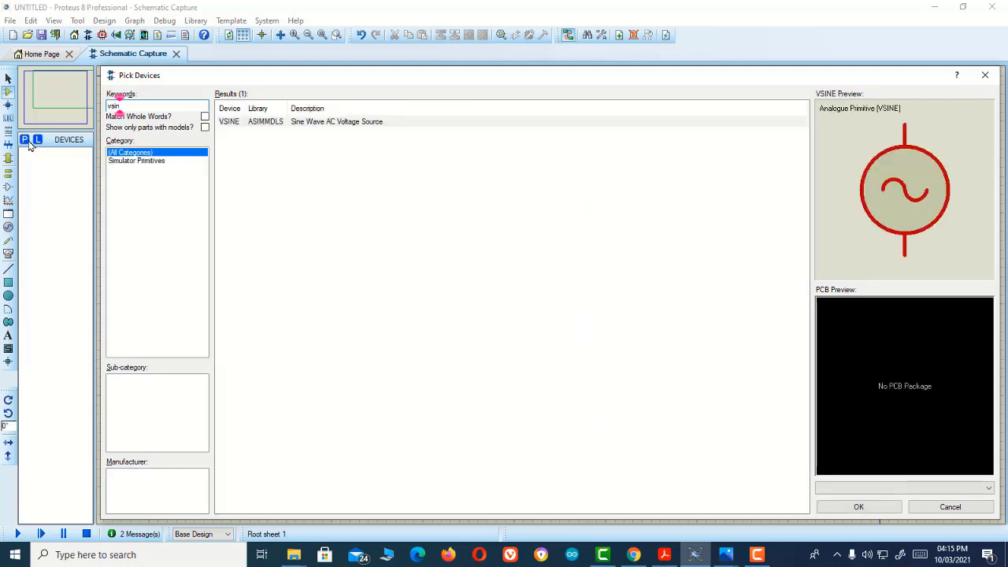
pyautogui.doubleClick(300, 123)
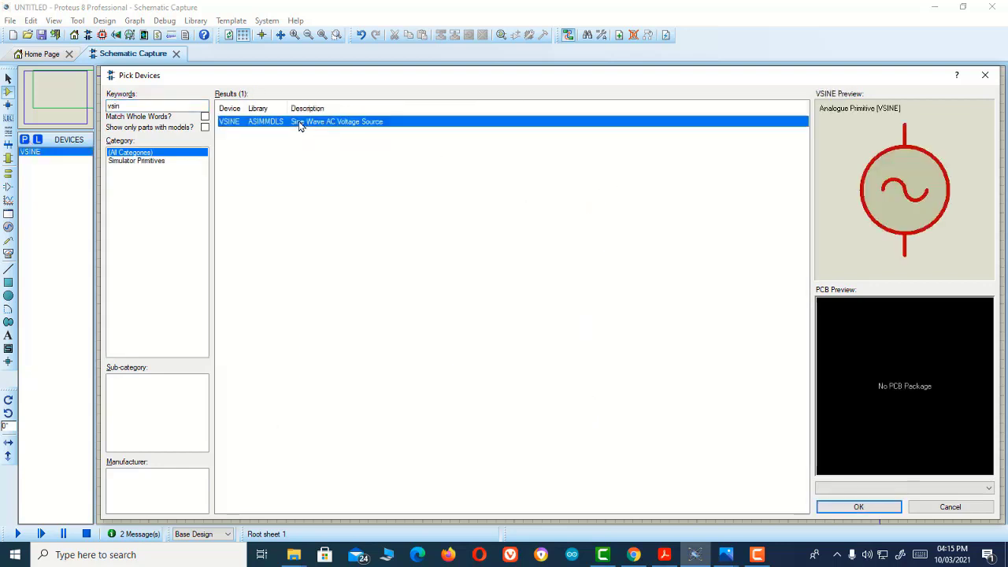
pyautogui.click(860, 509)
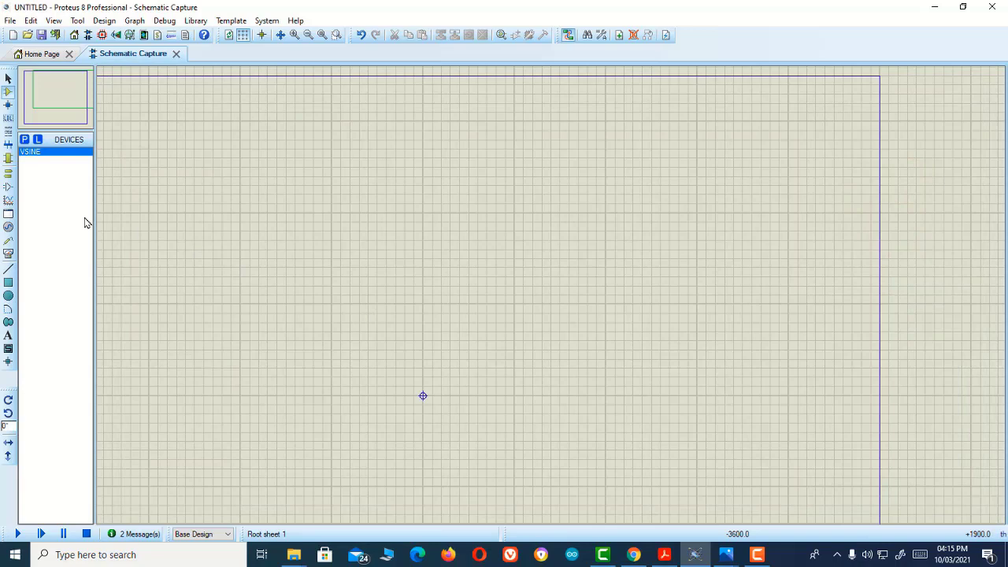
pyautogui.click(32, 153)
pyautogui.click(376, 304)
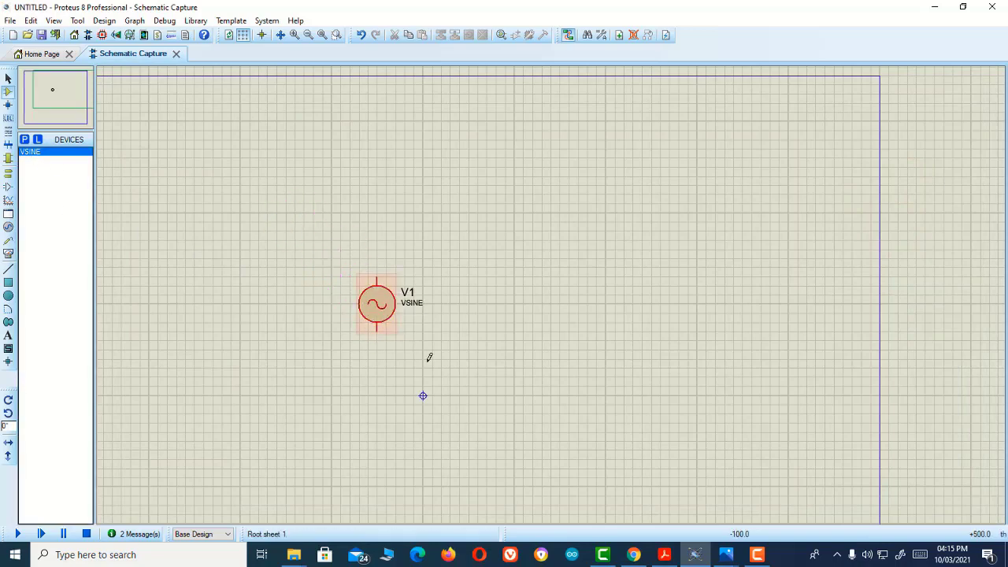
# Search 'trans', add the TRAN-2P2S transformer to the parts list and ready it for placement right of V1.
pyautogui.click(24, 140)
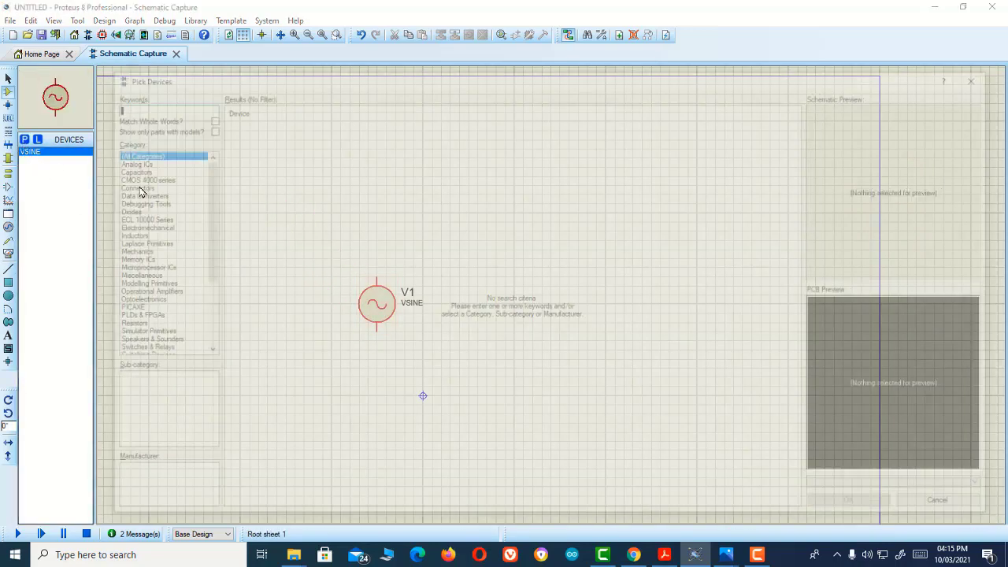
pyautogui.write('tra')
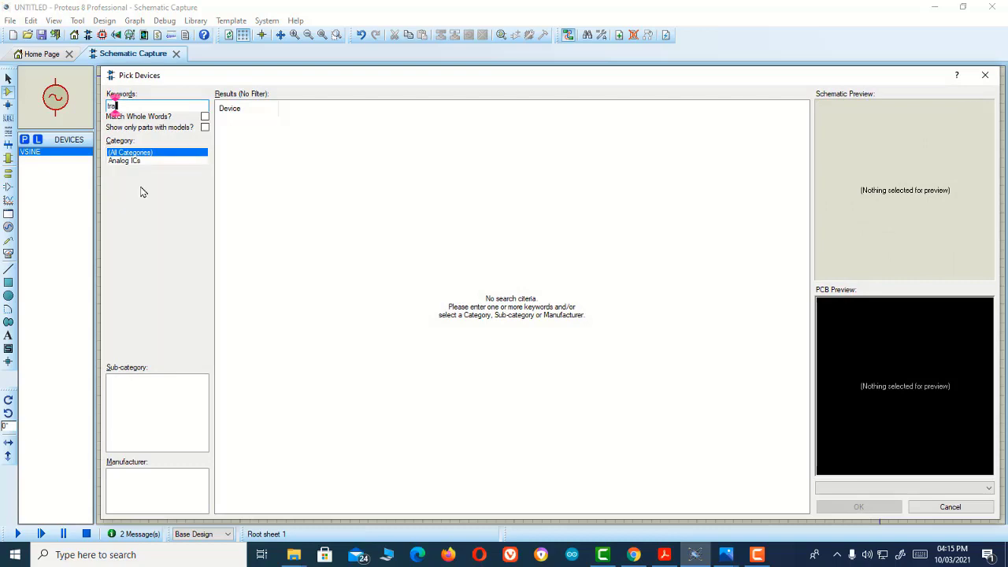
pyautogui.write('nsfor')
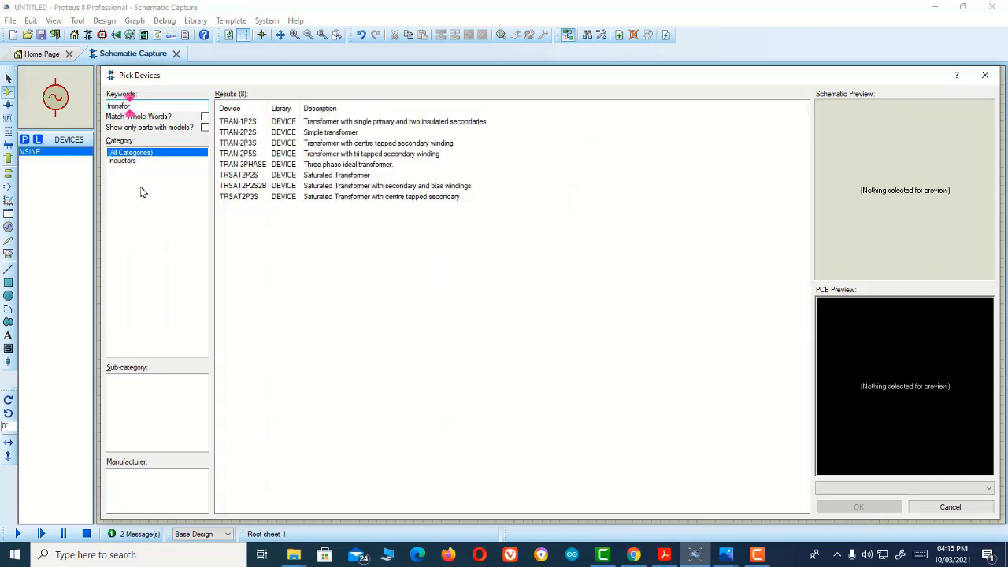
pyautogui.click(335, 132)
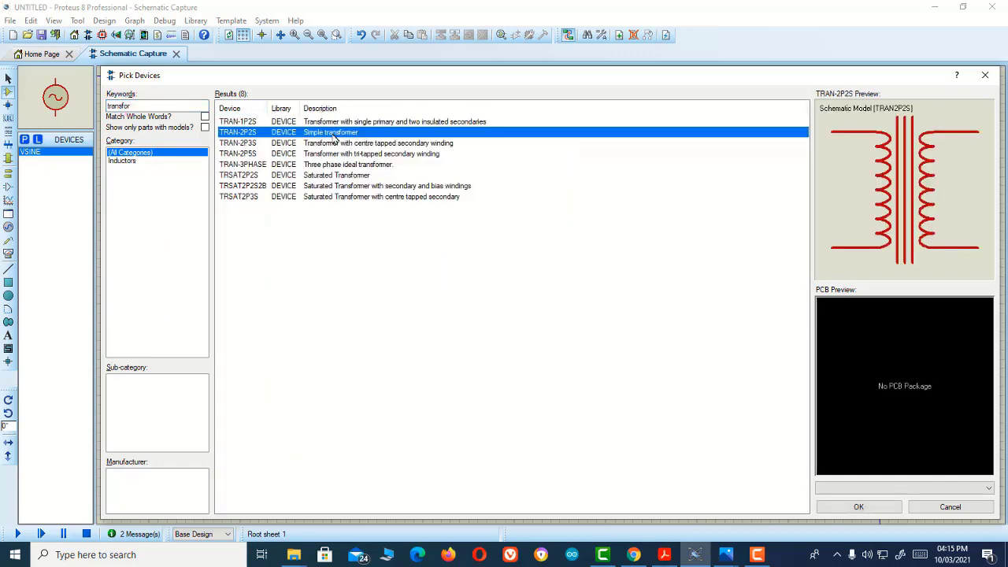
pyautogui.doubleClick(335, 136)
pyautogui.click(867, 509)
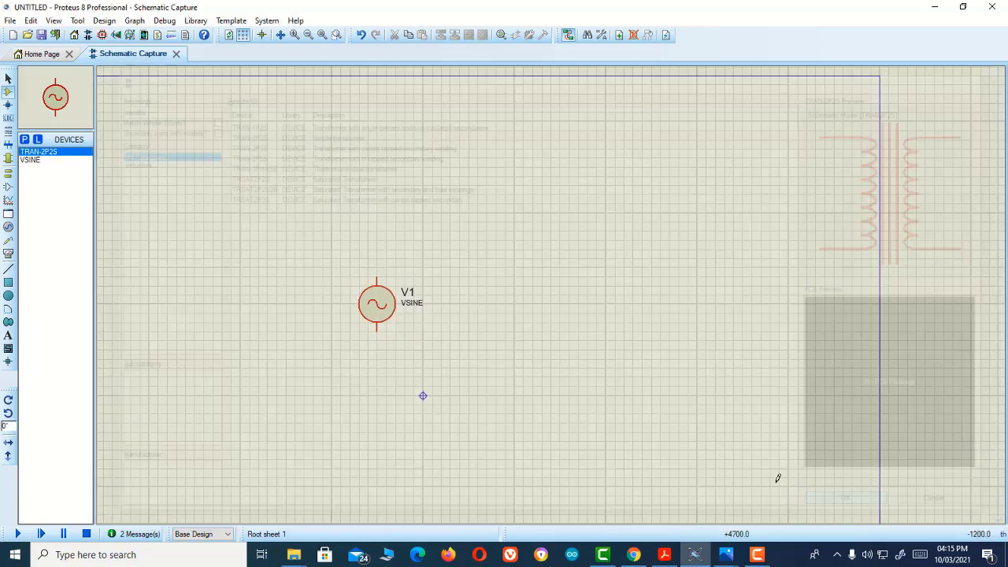
pyautogui.click(51, 153)
pyautogui.click(544, 315)
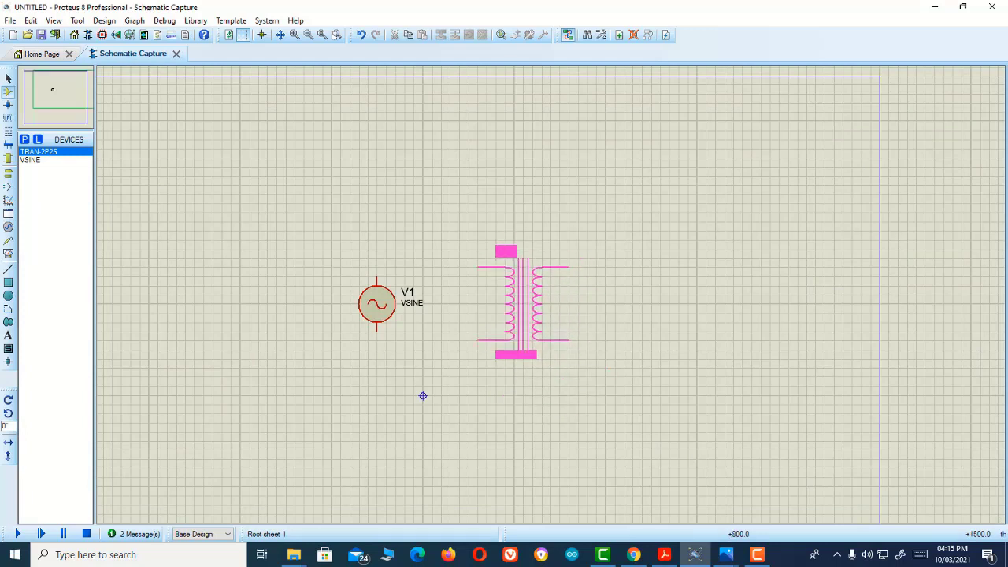
# Place transformer TR1 and wire V1's top and bottom terminals to its primary pins.
pyautogui.click(552, 294)
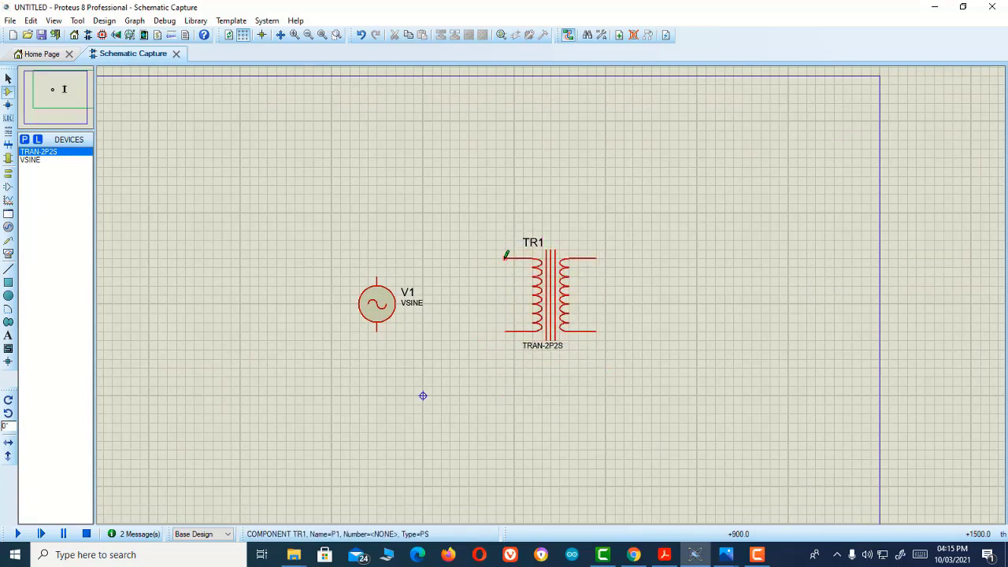
pyautogui.click(506, 259)
pyautogui.click(379, 271)
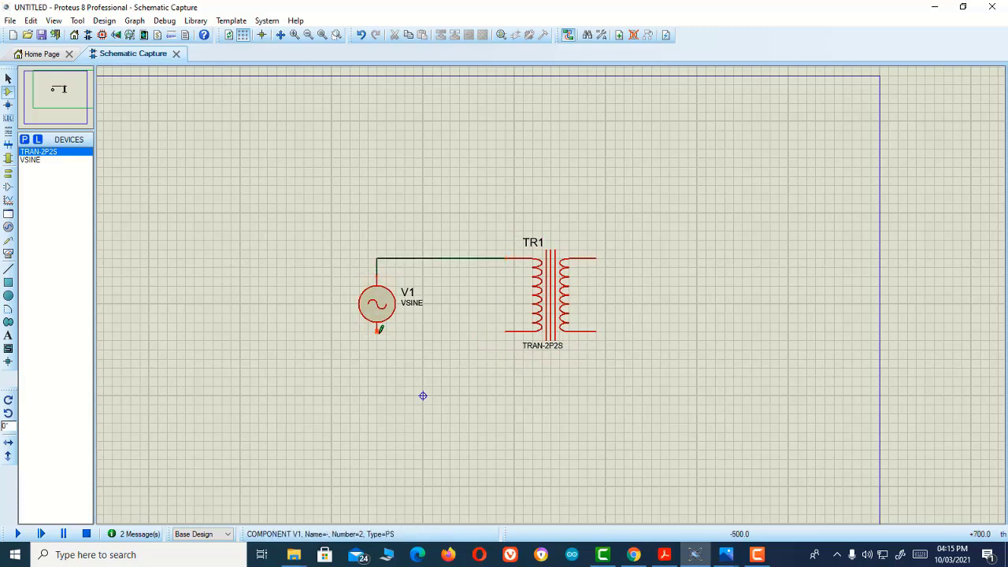
pyautogui.click(378, 329)
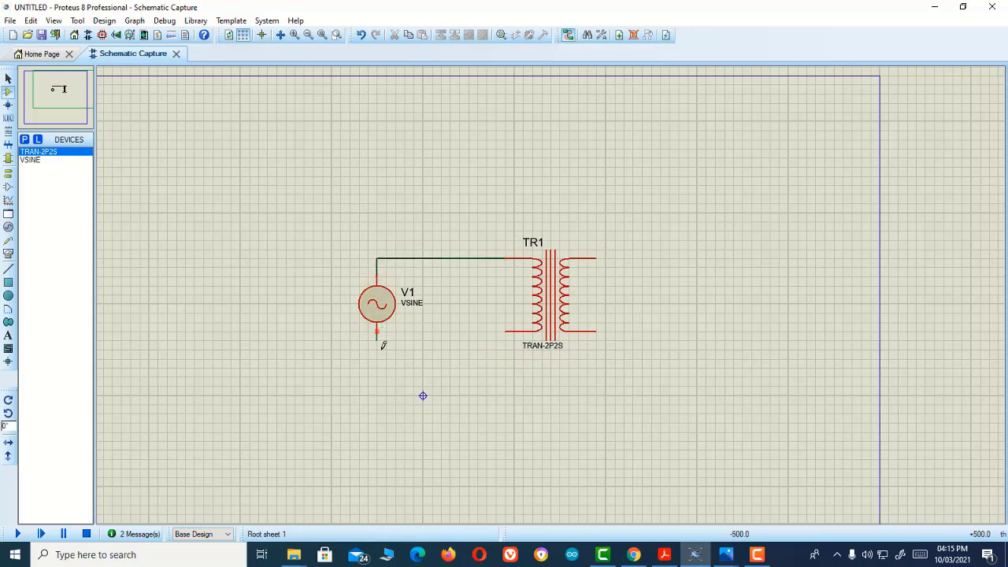
pyautogui.click(506, 331)
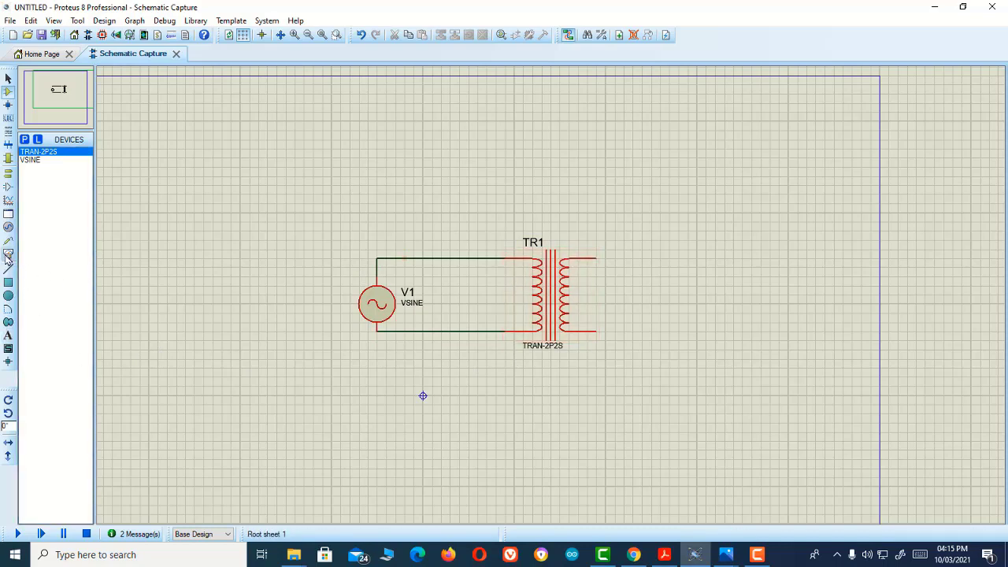
# Place an AC voltmeter between V1 and TR1, connecting its + terminal to the top wire.
pyautogui.click(9, 228)
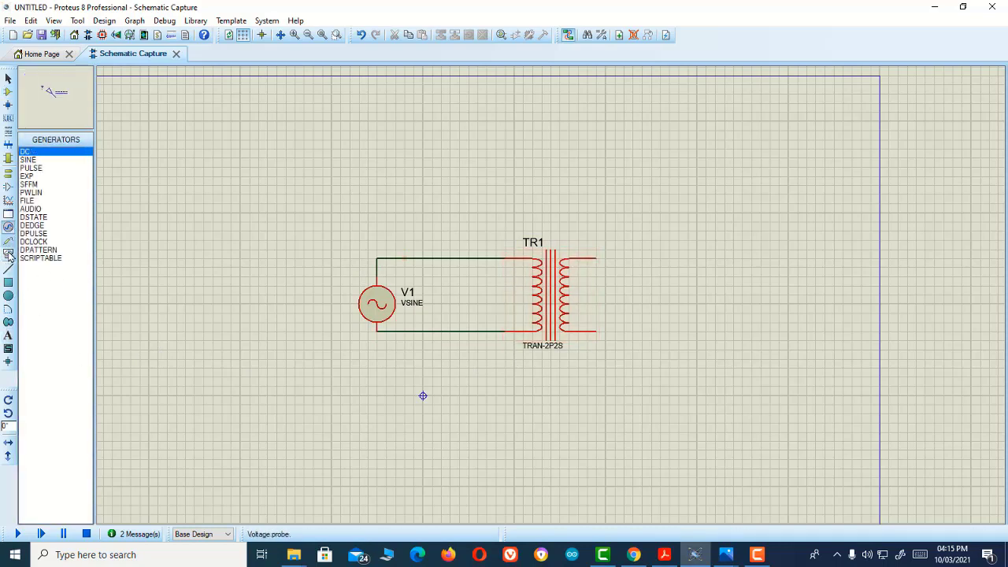
pyautogui.click(8, 253)
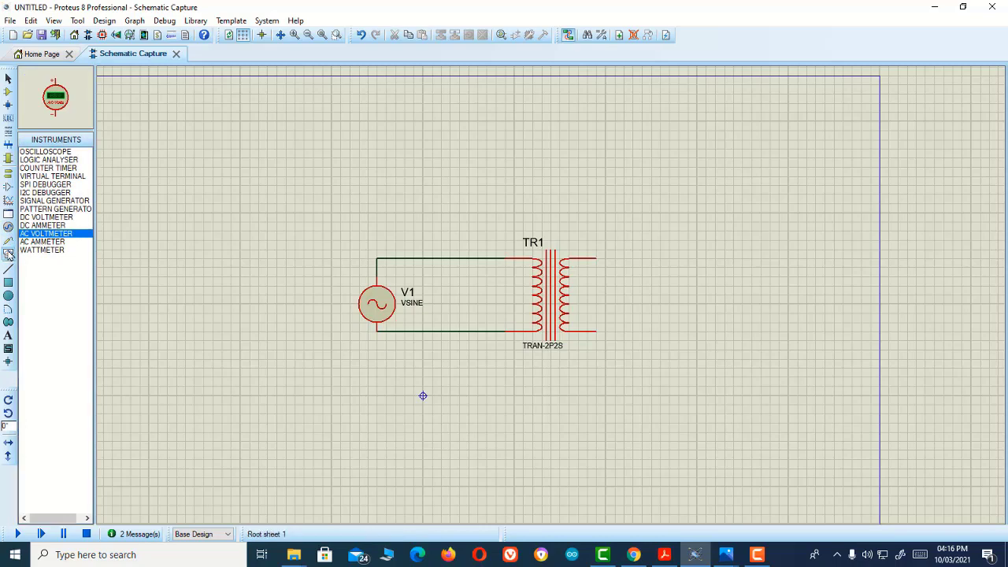
pyautogui.click(464, 292)
pyautogui.click(450, 296)
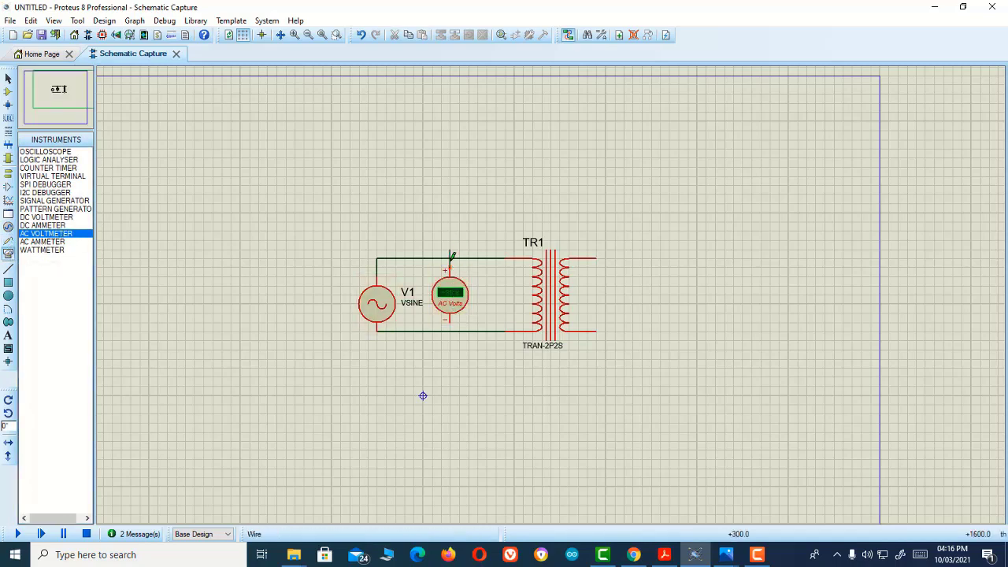
pyautogui.click(450, 257)
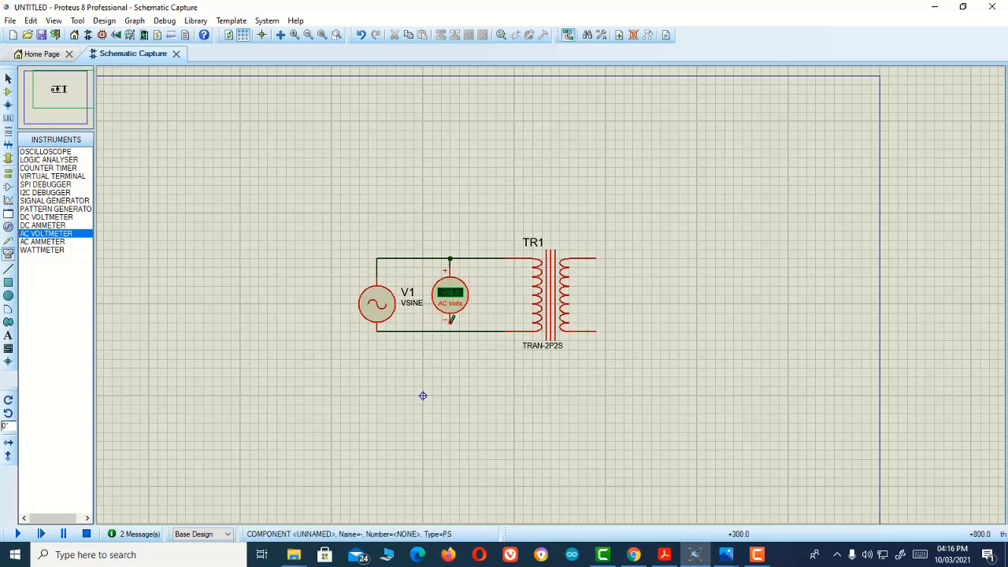
# Place a second AC voltmeter right of TR1 and wire it across the secondary winding.
pyautogui.click(626, 281)
pyautogui.click(651, 295)
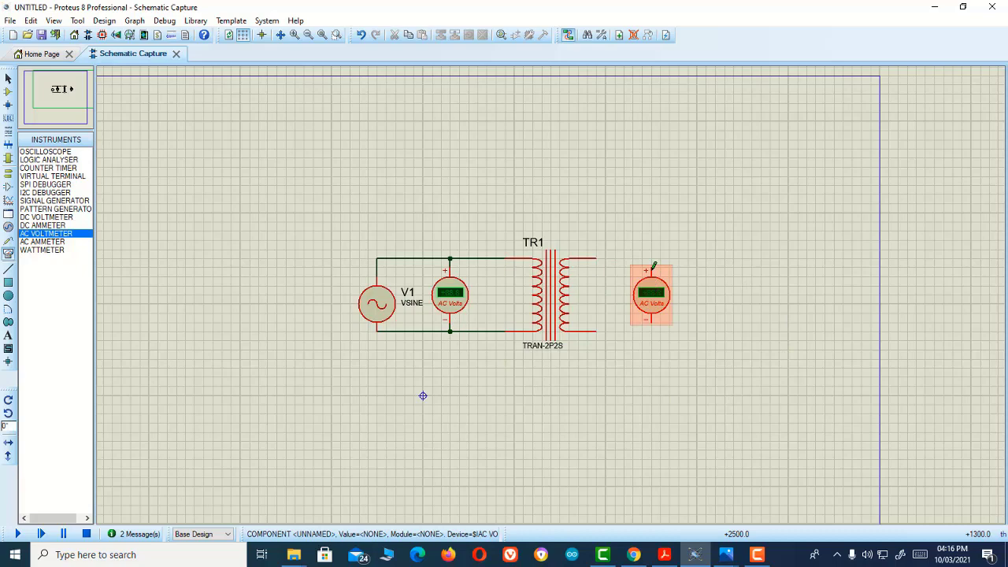
pyautogui.click(651, 271)
pyautogui.click(597, 257)
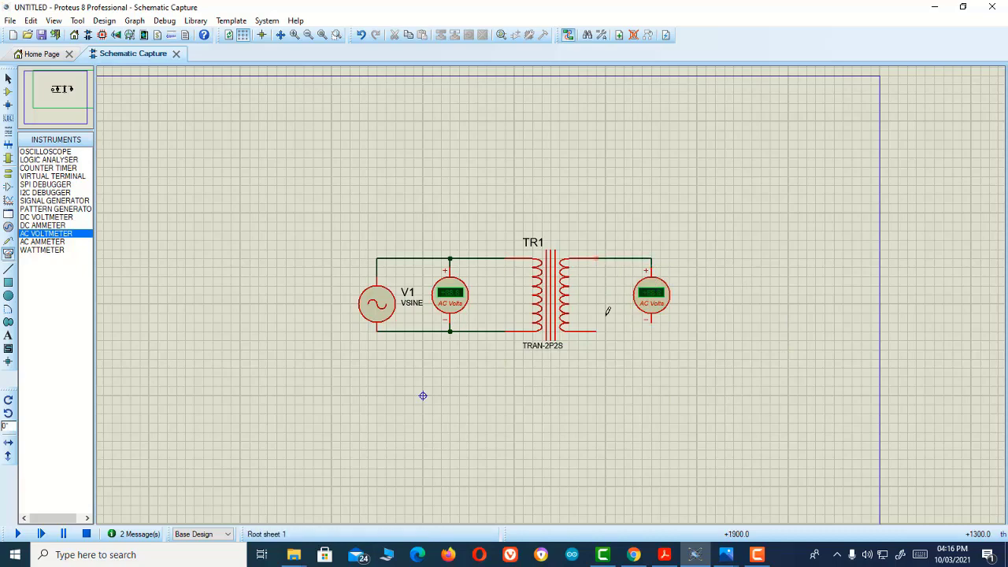
pyautogui.click(598, 330)
pyautogui.click(652, 320)
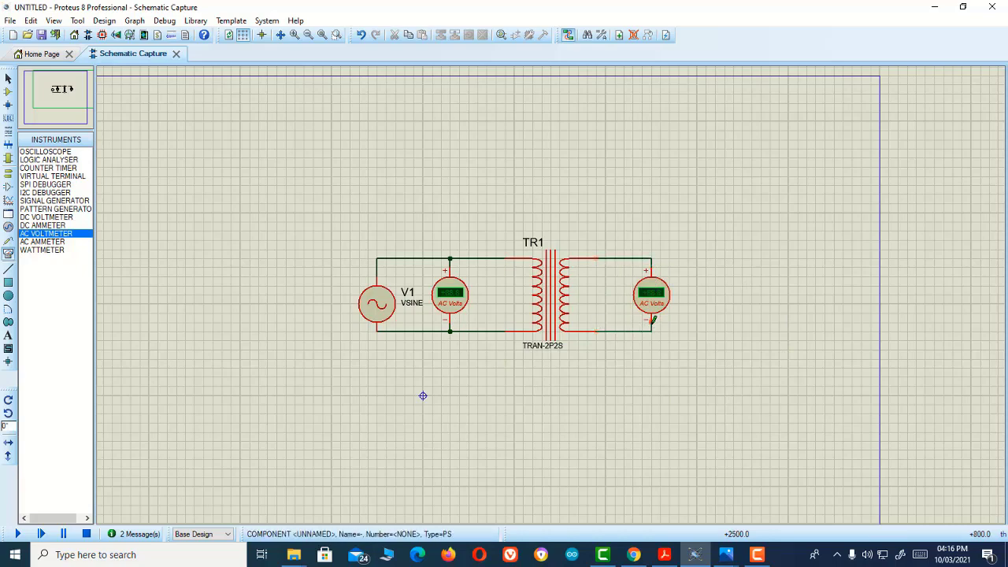
# Add a GROUND terminal below the right voltmeter, wire it to the minus pin, and open V1's properties.
pyautogui.rightClick(630, 355)
pyautogui.moveTo(682, 361)
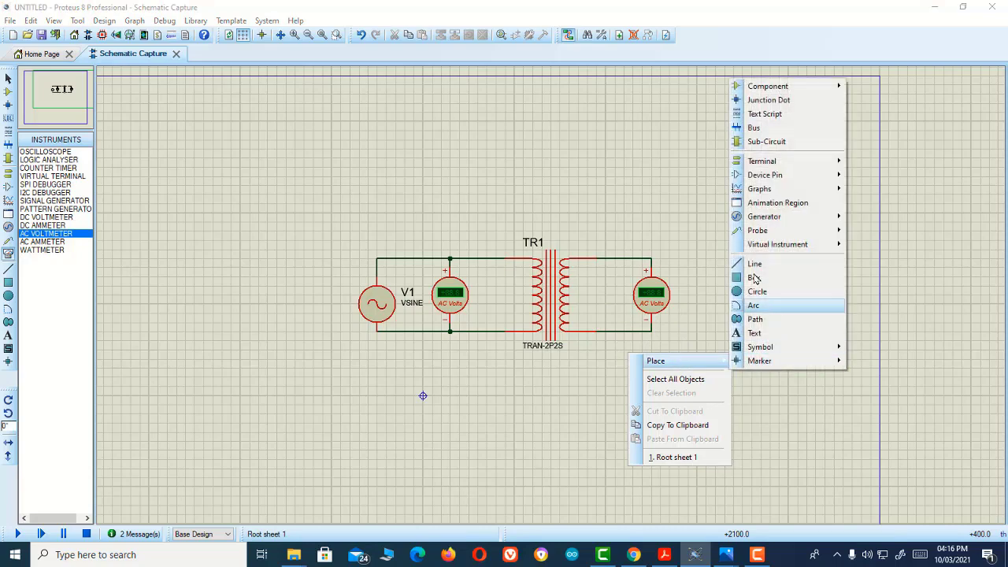
pyautogui.moveTo(800, 166)
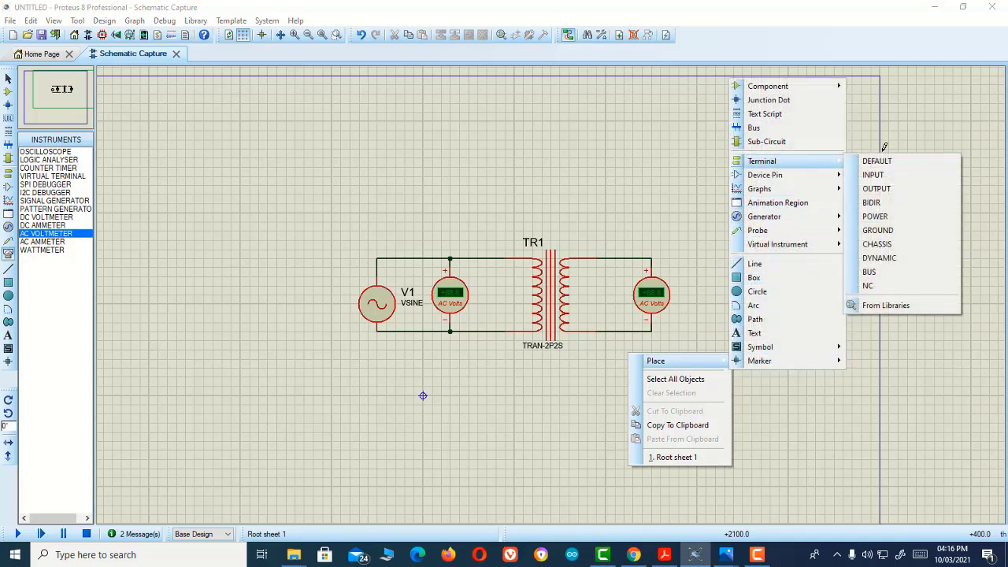
pyautogui.click(882, 230)
pyautogui.click(651, 378)
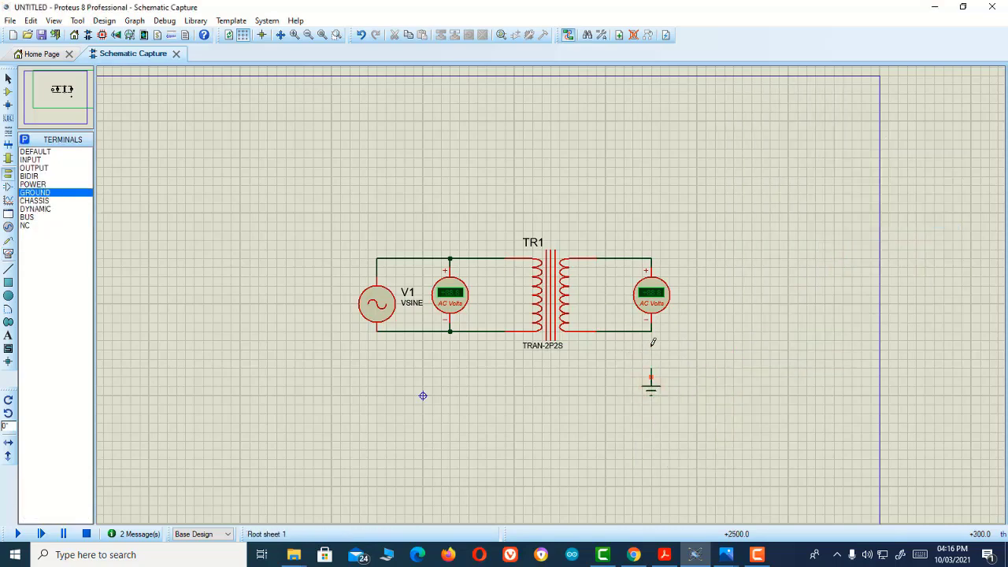
pyautogui.click(651, 369)
pyautogui.click(652, 323)
pyautogui.doubleClick(375, 304)
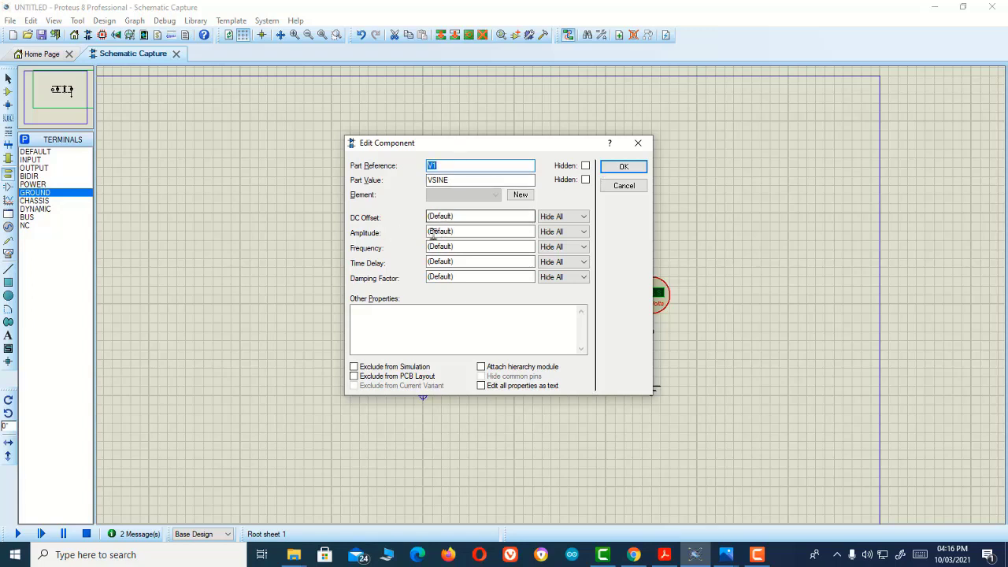
# Clear V1's default Amplitude value and start a Windows search.
pyautogui.doubleClick(479, 231)
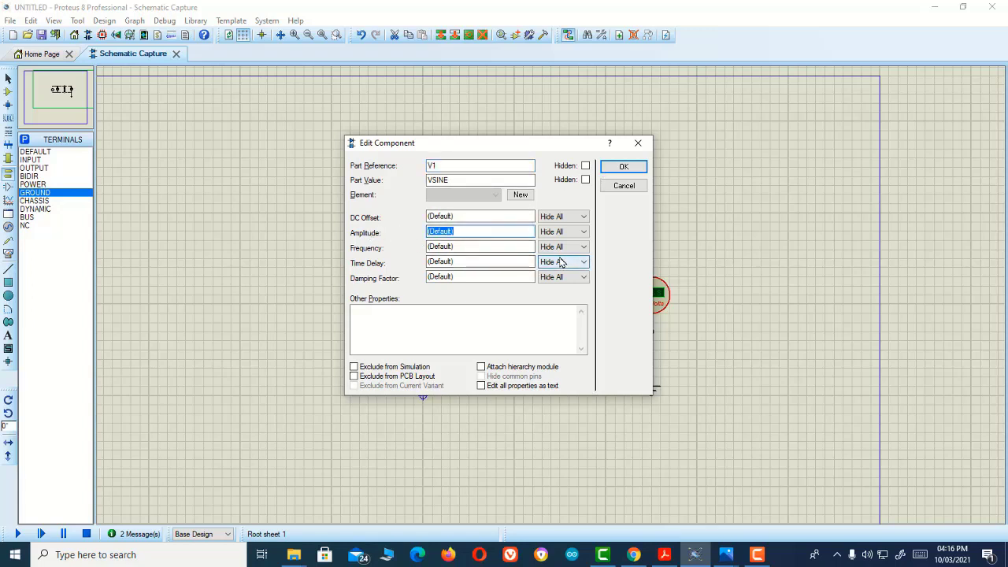
pyautogui.press('BackSpace')
pyautogui.click(201, 561)
# Launch Calculator from the 'calcu' search and switch it to Scientific mode.
pyautogui.write('ca')
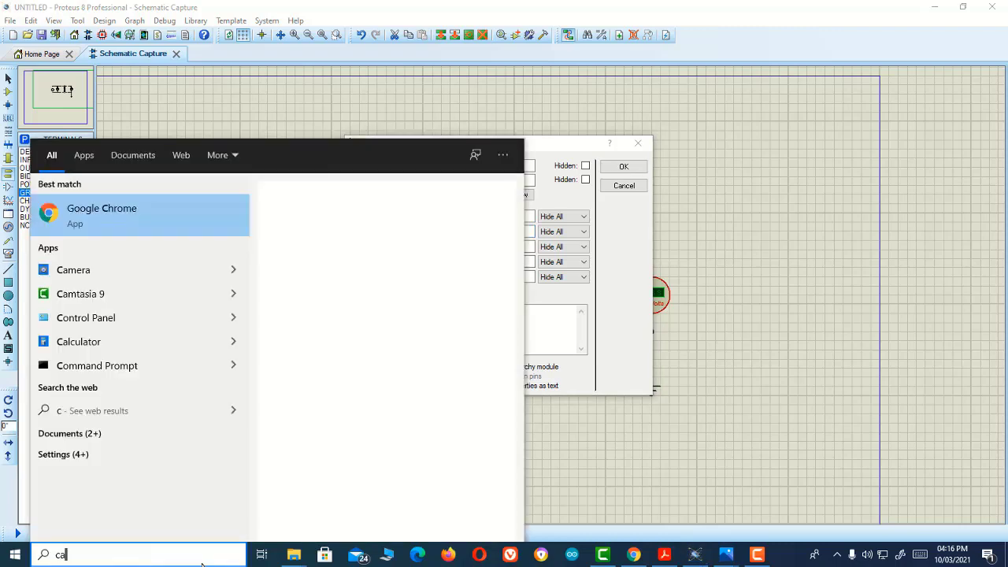
pyautogui.write('lcu')
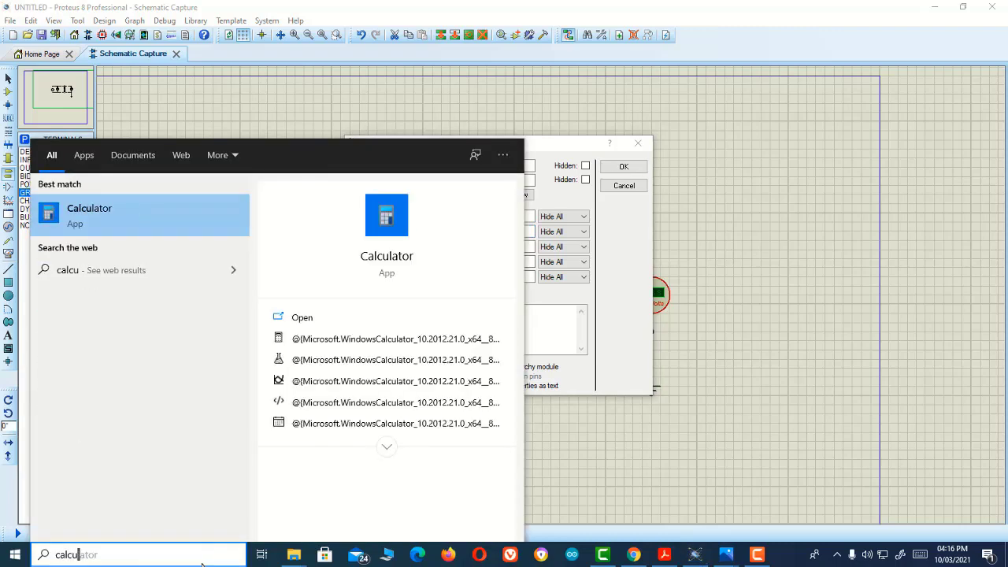
pyautogui.click(112, 215)
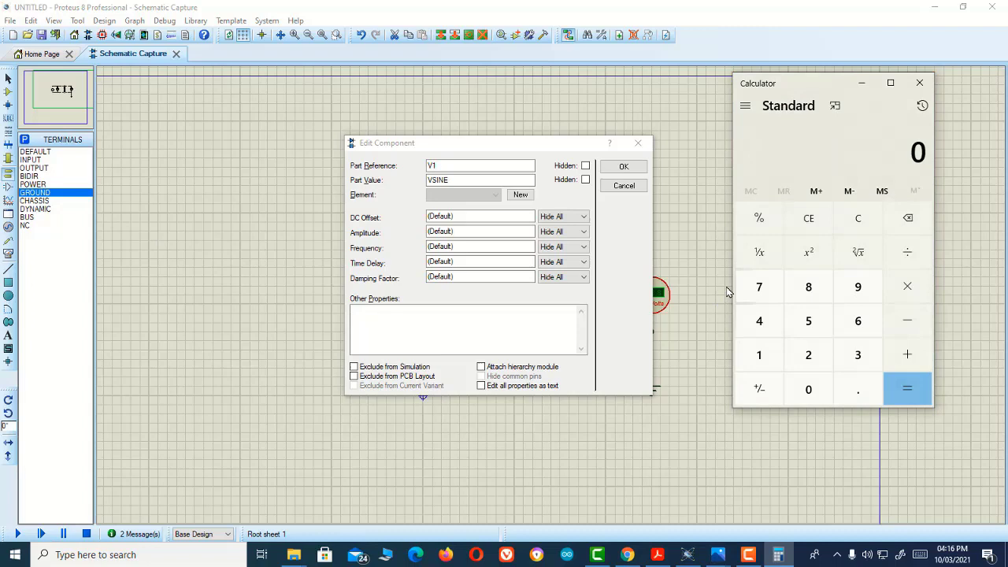
pyautogui.click(860, 252)
# Compute √2 × 230 to get the 325.269 peak voltage.
pyautogui.hotkey('alt', '2')
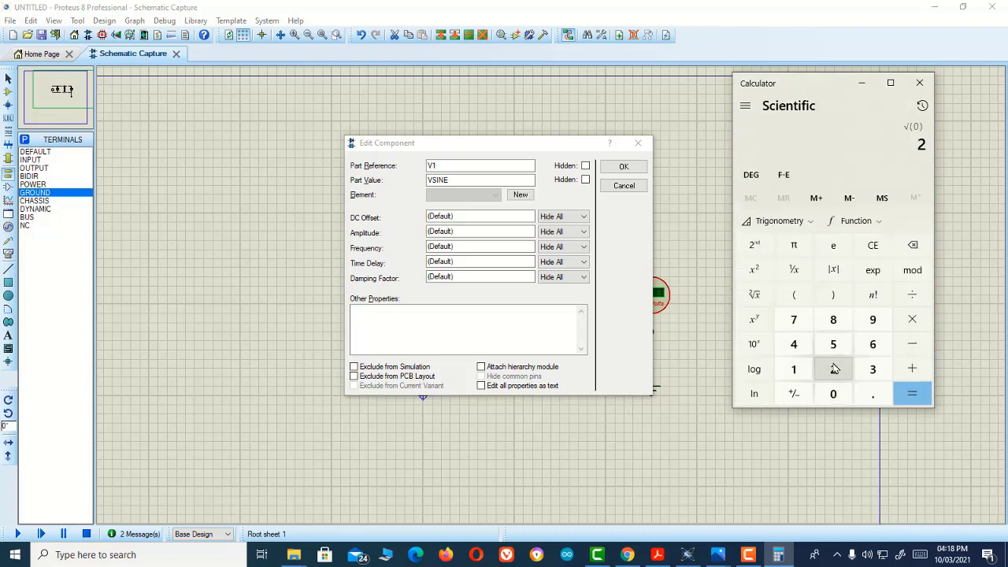
pyautogui.click(757, 296)
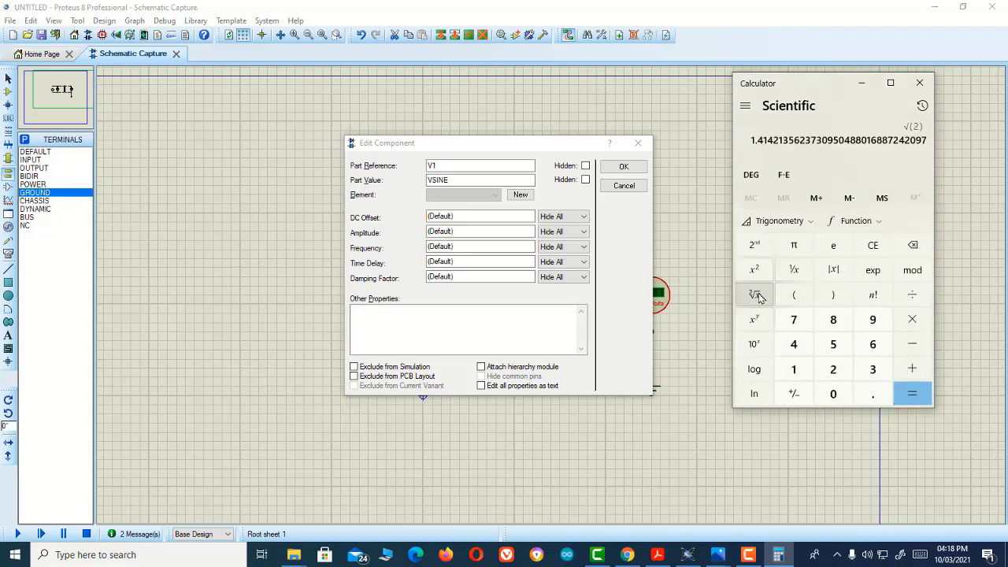
pyautogui.click(912, 320)
pyautogui.click(833, 369)
pyautogui.click(870, 370)
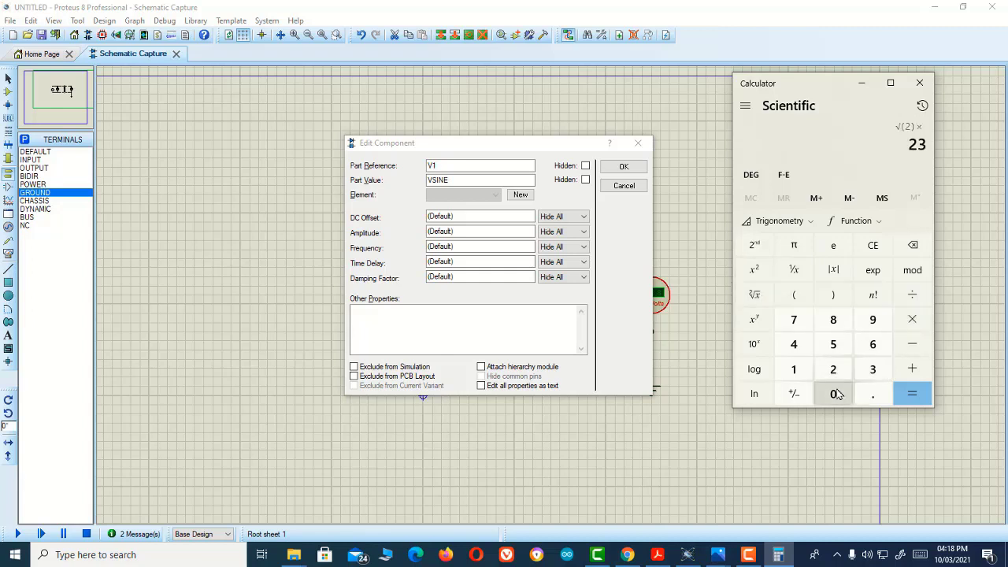
pyautogui.click(833, 394)
pyautogui.click(912, 394)
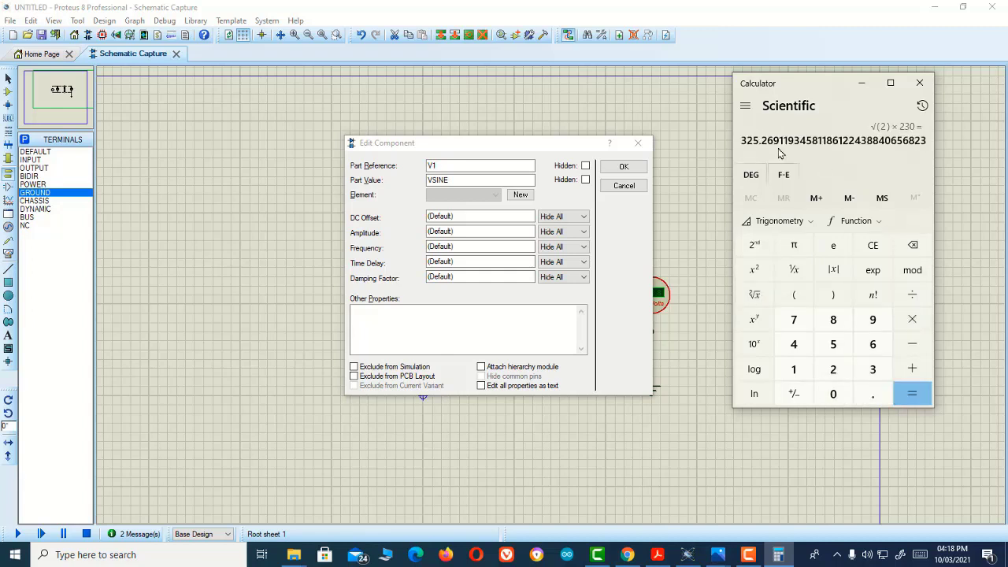
# Close Calculator and set V1's Amplitude to 325 and Frequency to 50.
pyautogui.click(919, 82)
pyautogui.doubleClick(479, 230)
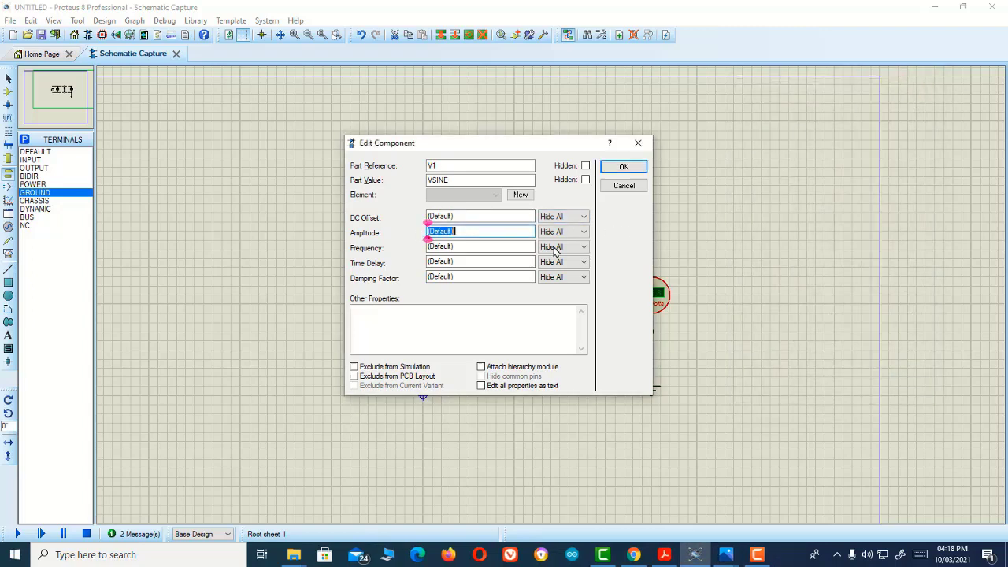
pyautogui.write('325')
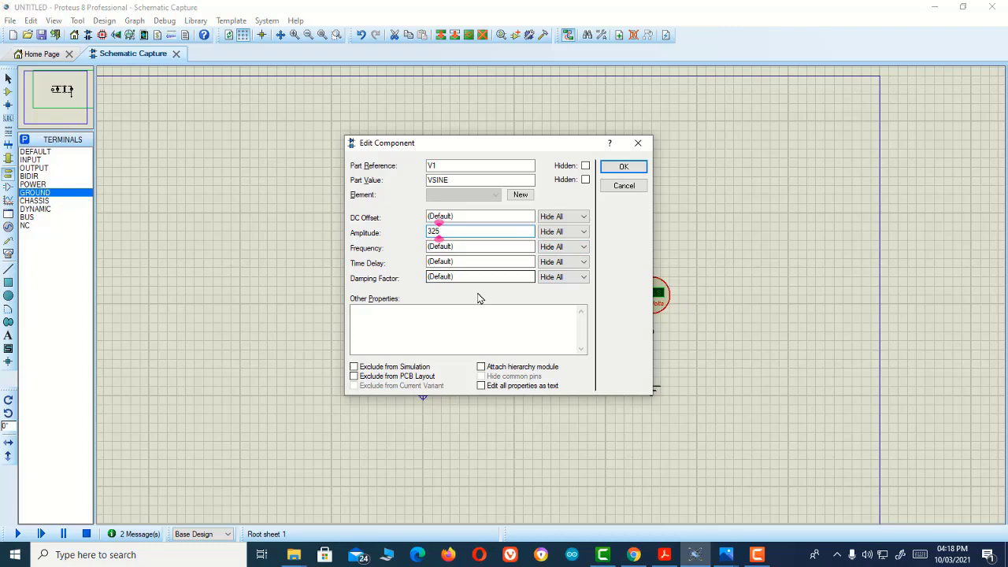
pyautogui.doubleClick(466, 245)
pyautogui.write('50')
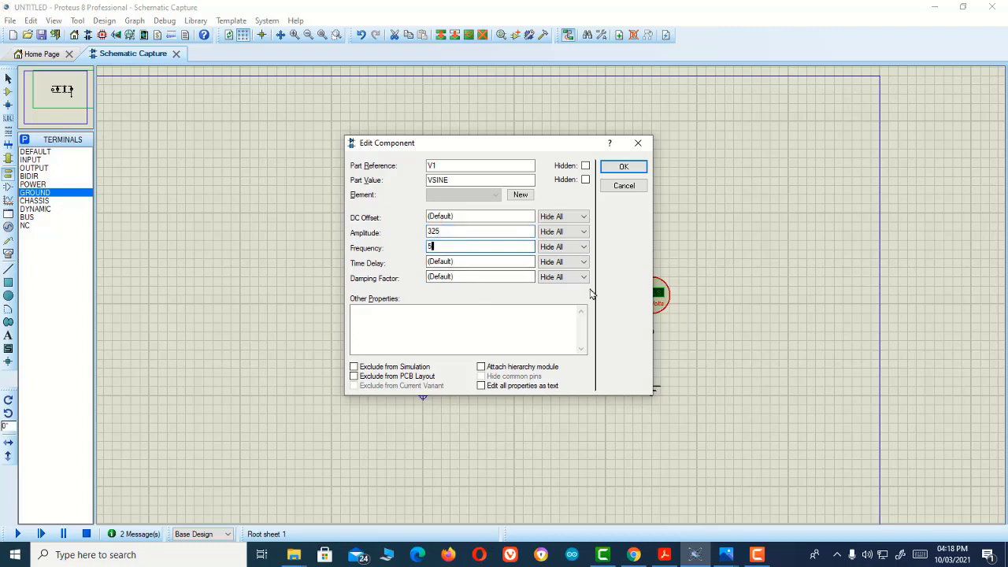
pyautogui.click(623, 167)
# Open TR1's Edit Component dialog and select its 1H Primary, then Secondary Inductance values.
pyautogui.doubleClick(549, 295)
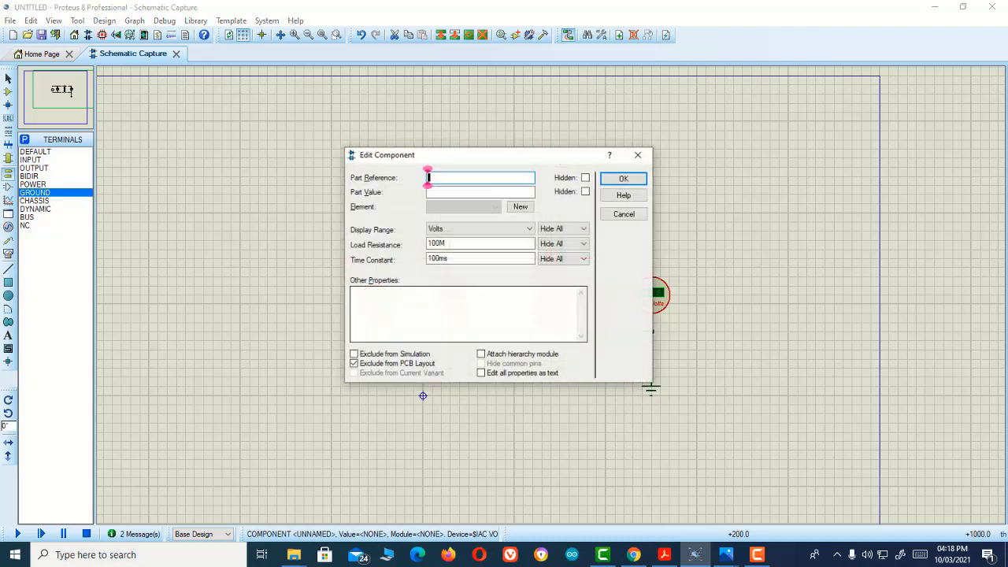
pyautogui.doubleClick(441, 216)
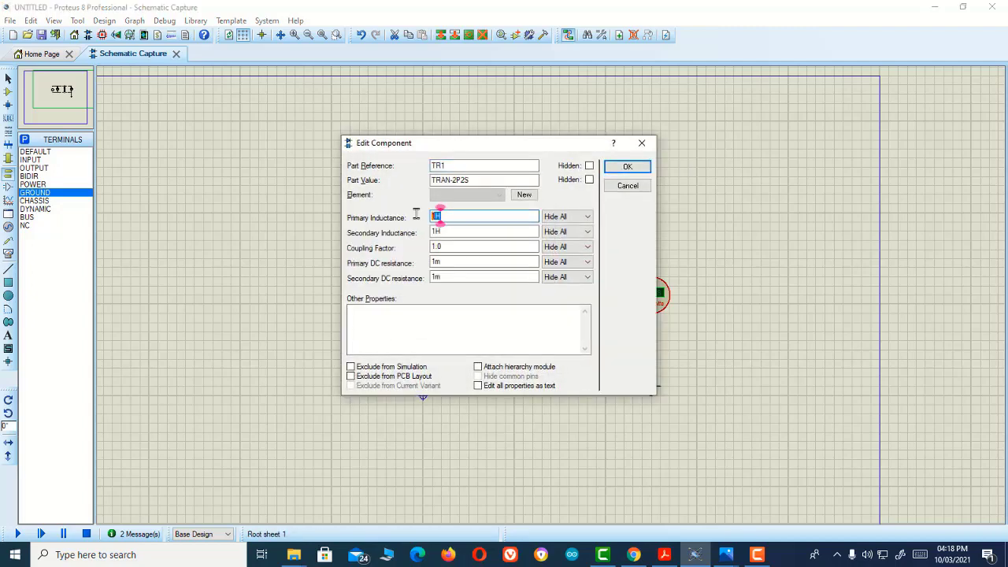
pyautogui.click(456, 231)
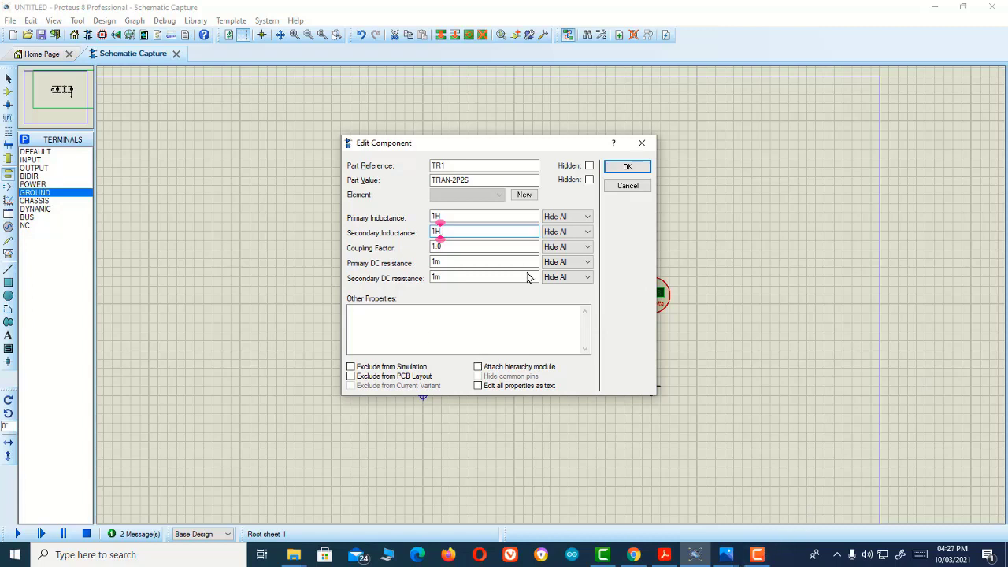
# Enter 0.002722 before the H unit so Secondary Inductance reads 0.002722H.
pyautogui.click(435, 232)
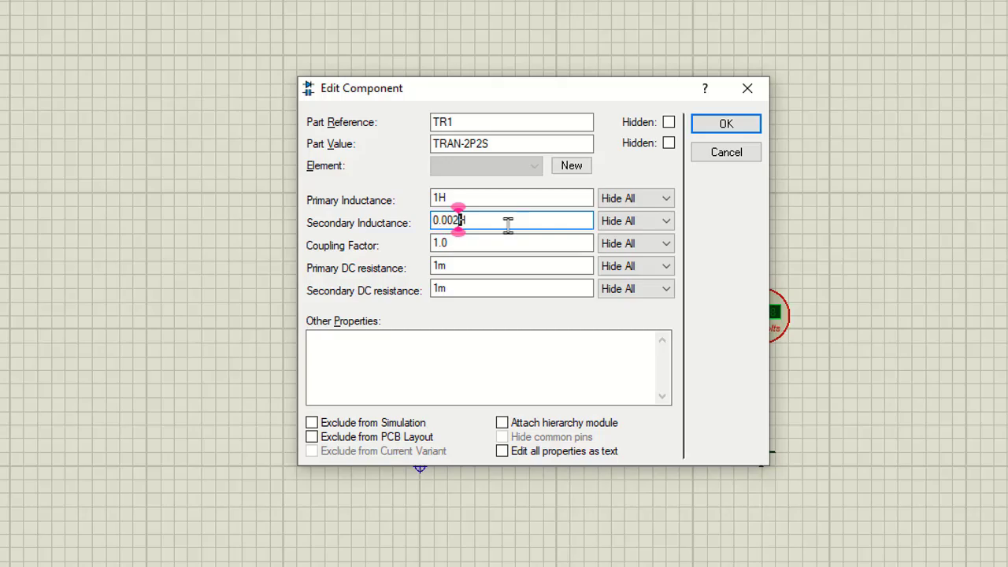
pyautogui.write('0.0027')
pyautogui.write('22')
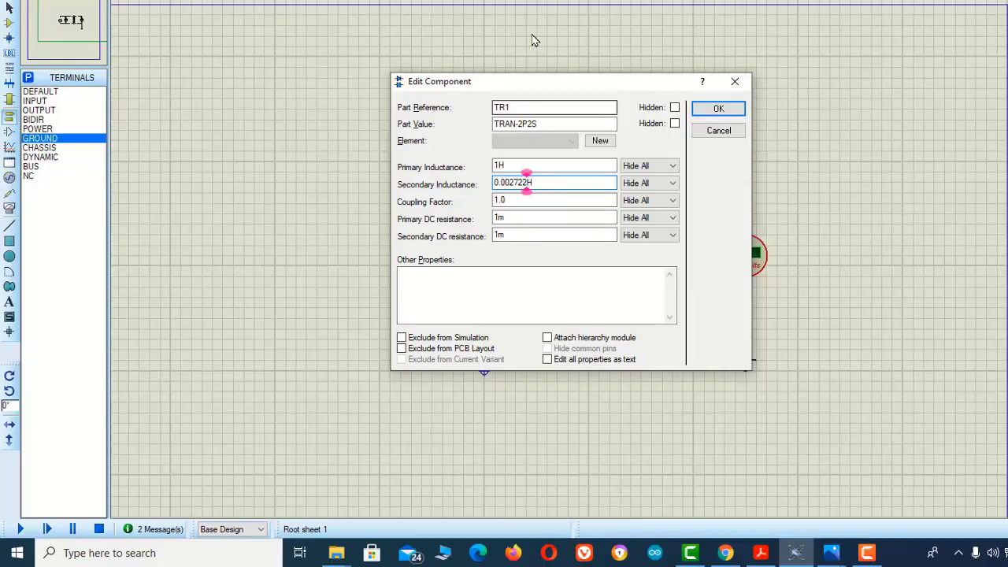
# Apply the transformer change and run the simulation, meters reading 230 primary and 12.0 secondary.
pyautogui.click(720, 111)
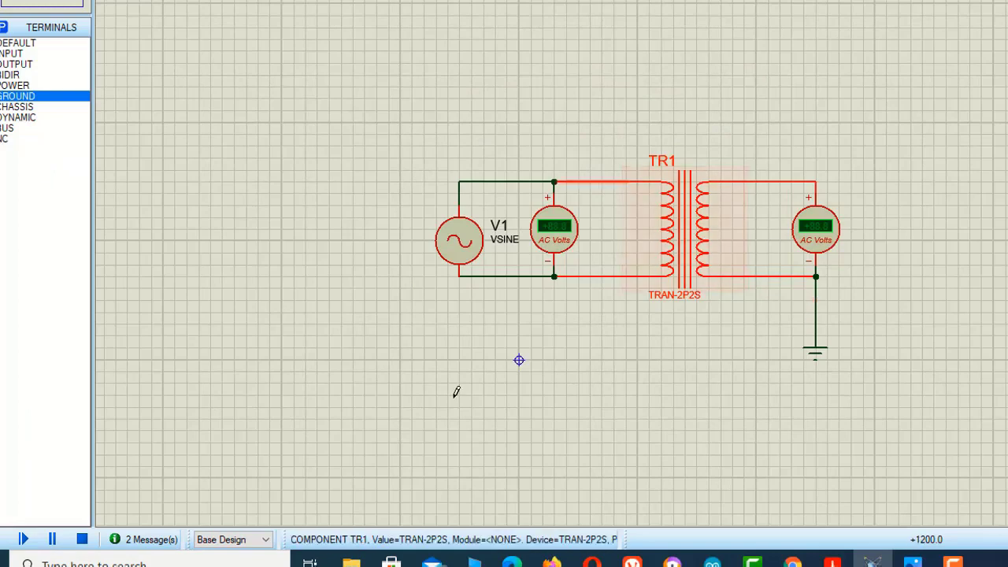
pyautogui.click(23, 538)
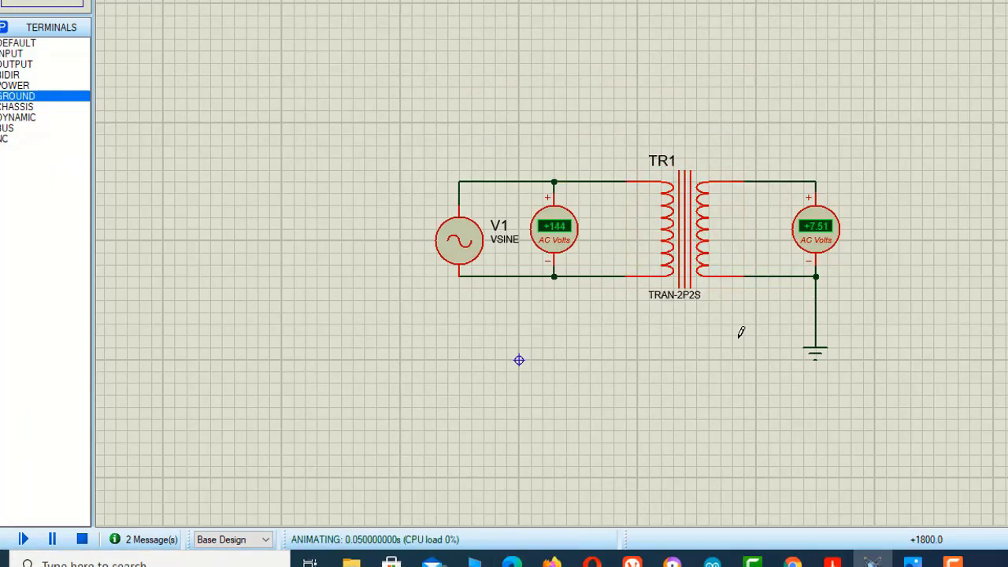
pyautogui.scroll(1, 802, 274)
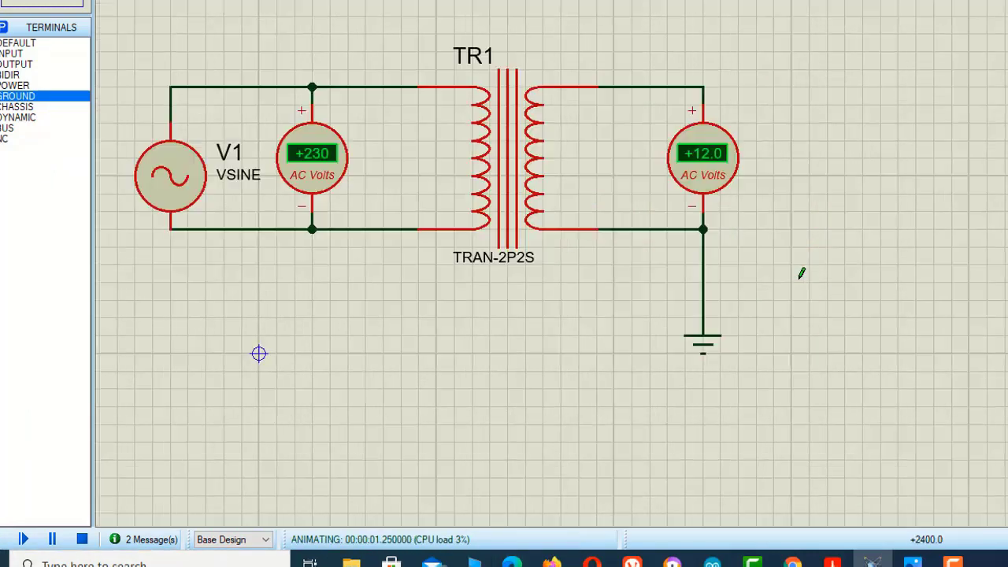